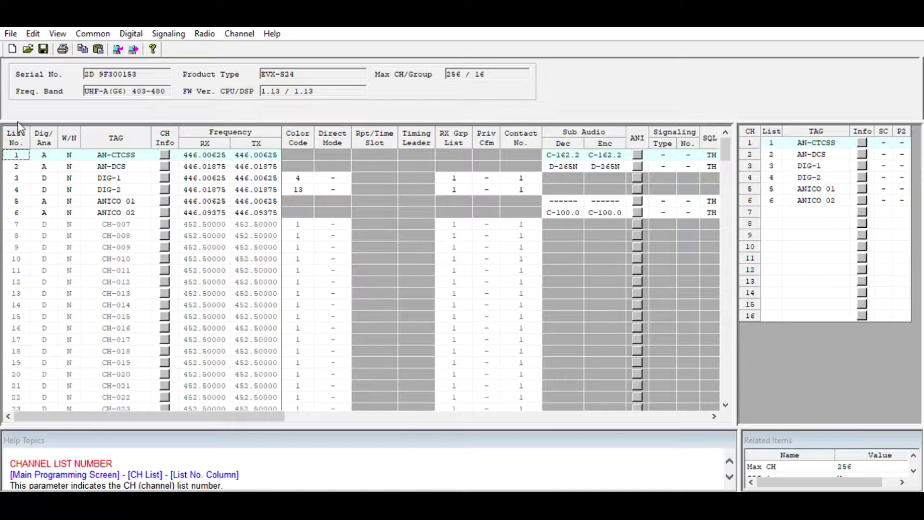
Step: Set list channel 7 to analog mode and name its tag MOTO 01
click(19, 222)
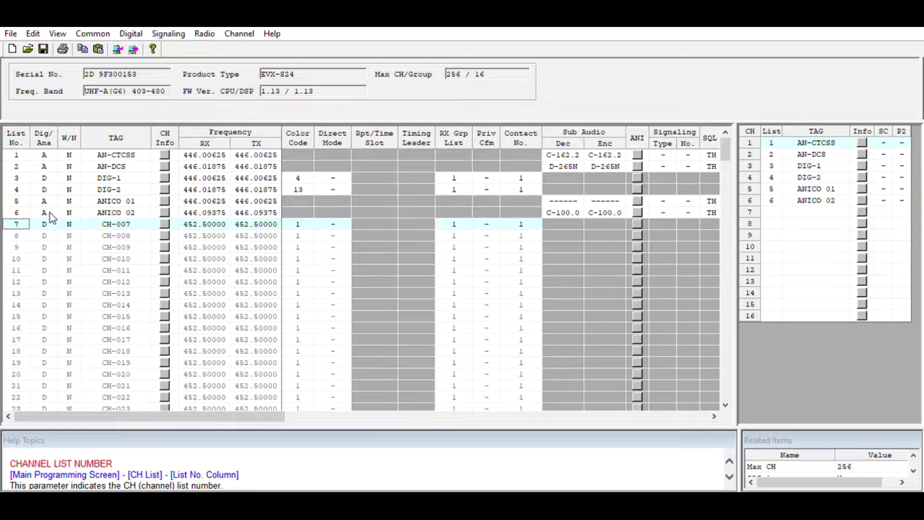
key(Right)
key(a)
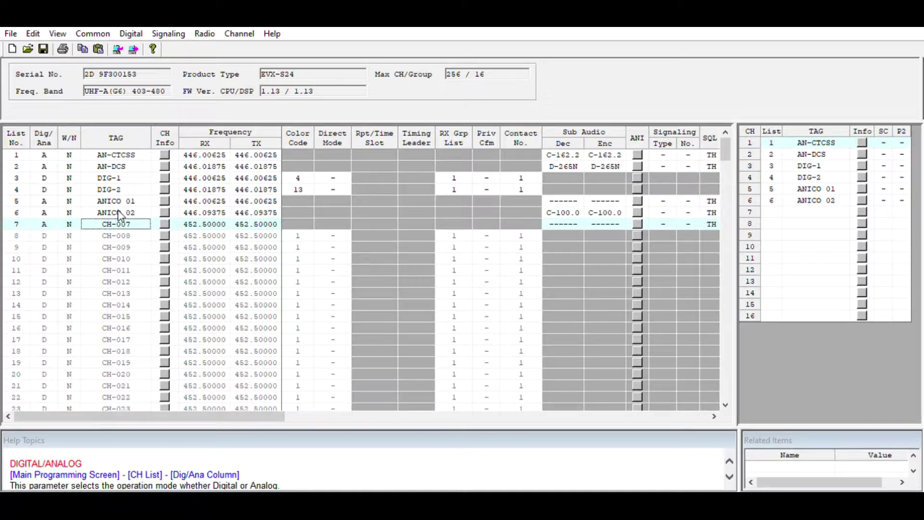
click(121, 223)
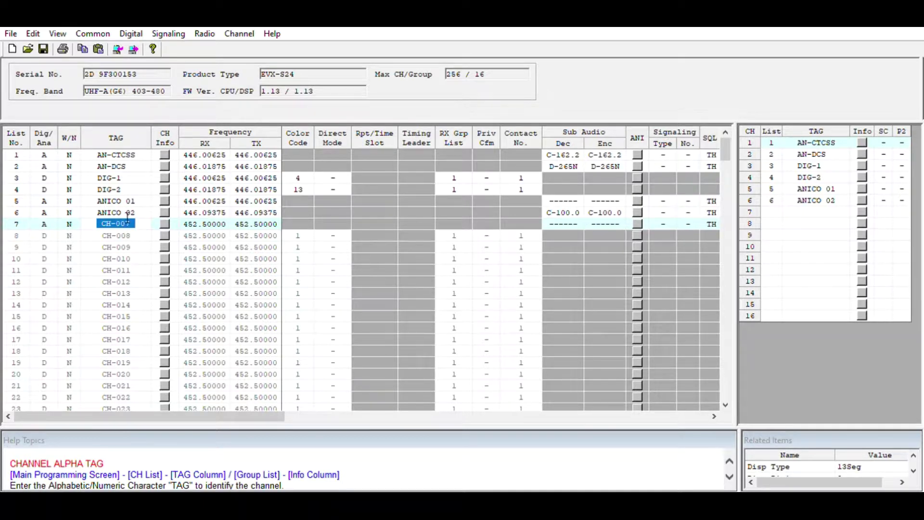
text(MOTO01)
click(121, 223)
Step: Set the receive and transmit frequencies of channel 7 (MOTO 01) to 446.04375
click(195, 222)
click(202, 213)
click(198, 223)
key(BackSpace)
key(BackSpace)
text(46)
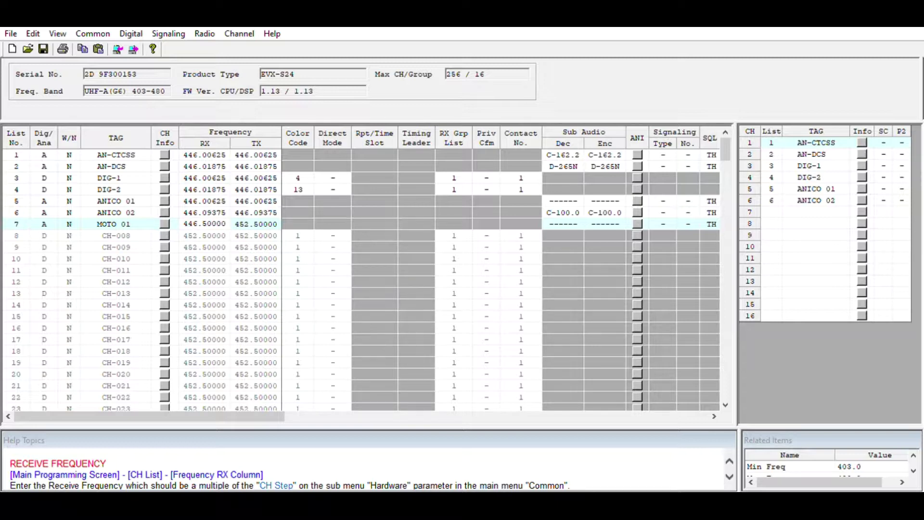
key(End)
key(BackSpace)
key(BackSpace)
key(BackSpace)
key(BackSpace)
key(BackSpace)
text(00)
text(437)
key(Return)
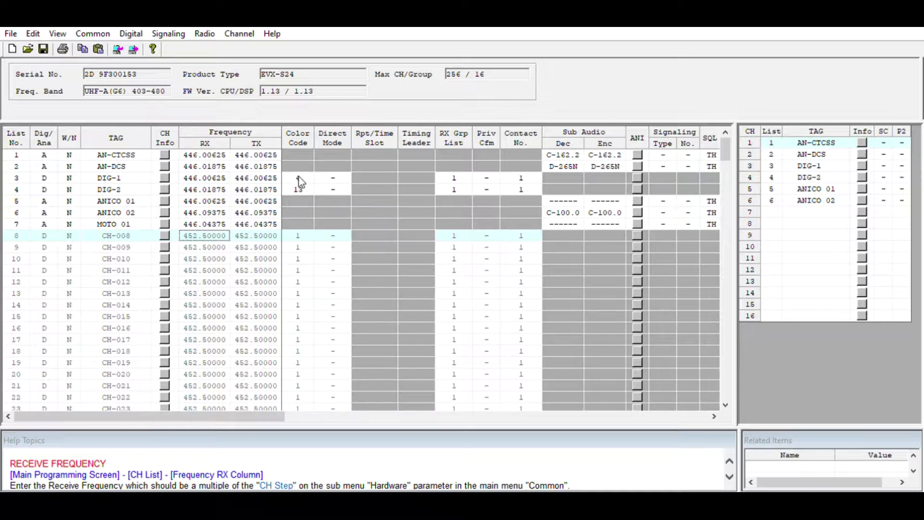
Step: Switch the MOTO 01 channel to digital, enable Direct Mode and try to set its time slot to 2
click(55, 220)
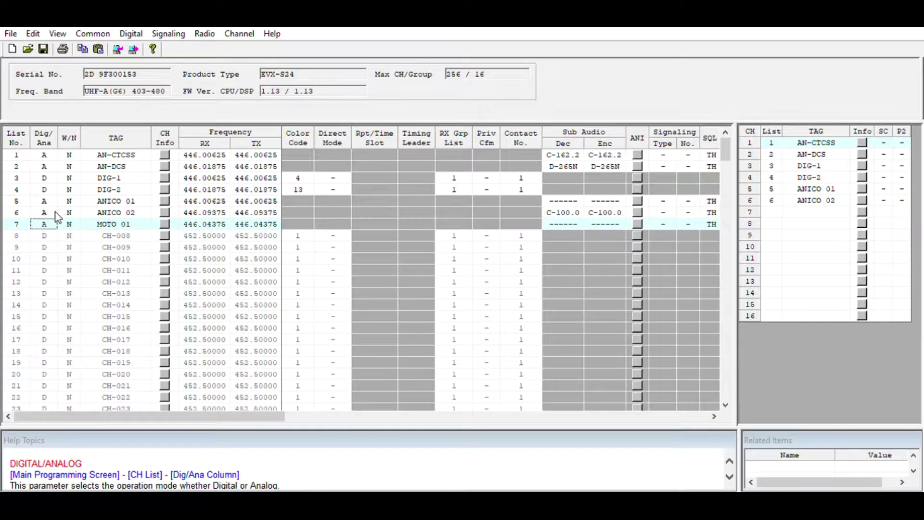
double_click(56, 219)
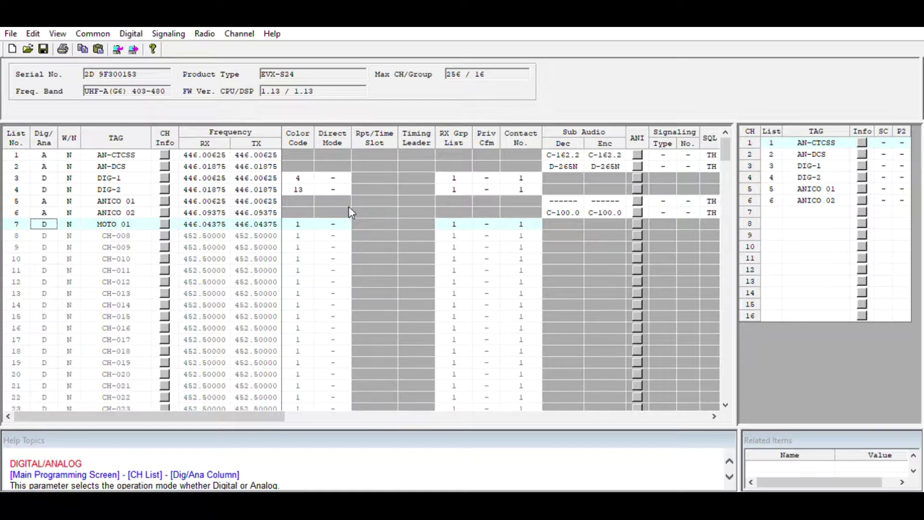
key(Right)
key(Right)
key(Right)
key(Right)
key(Right)
key(Right)
key(Right)
key(space)
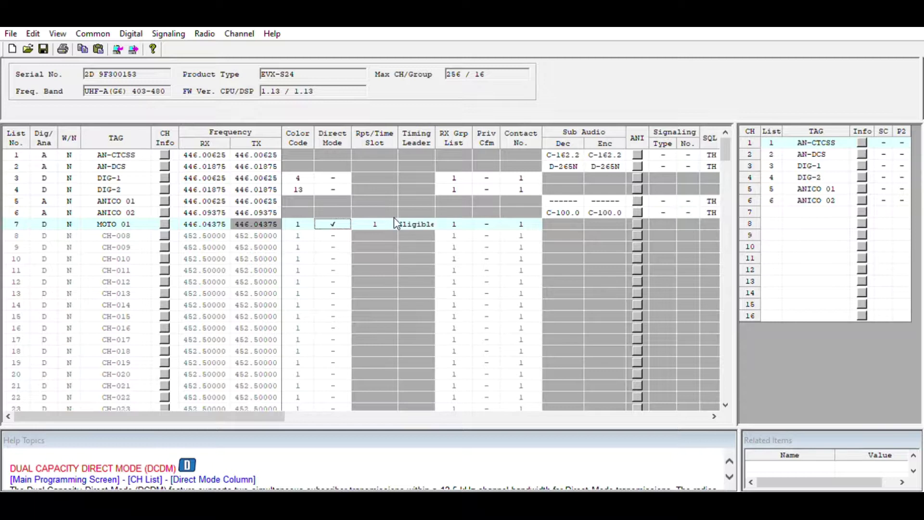
key(Right)
text(2)
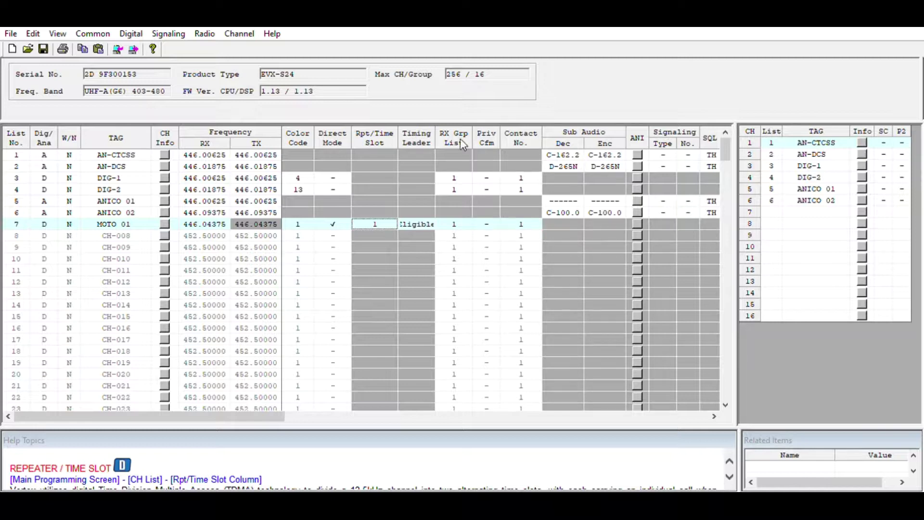
click(456, 219)
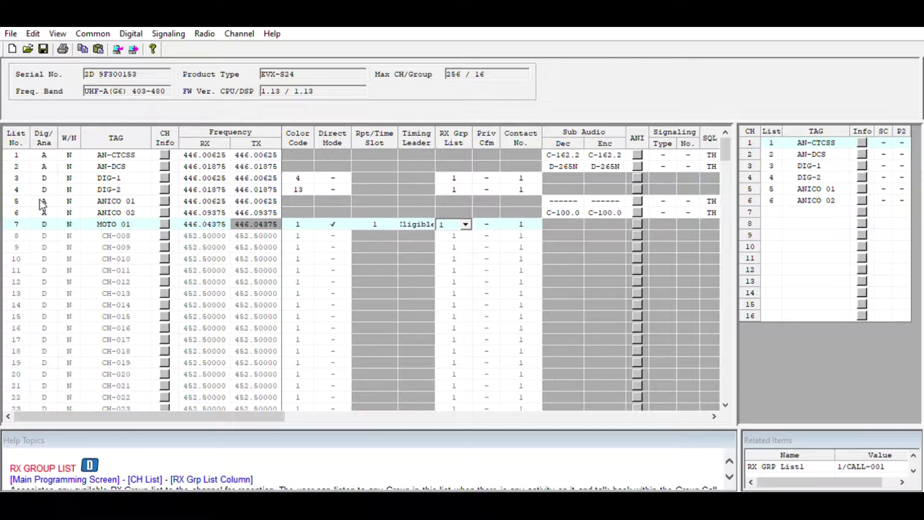
Step: Return the MOTO 01 channel to analog and set its sub audio decode and encode to C-67.0
click(45, 213)
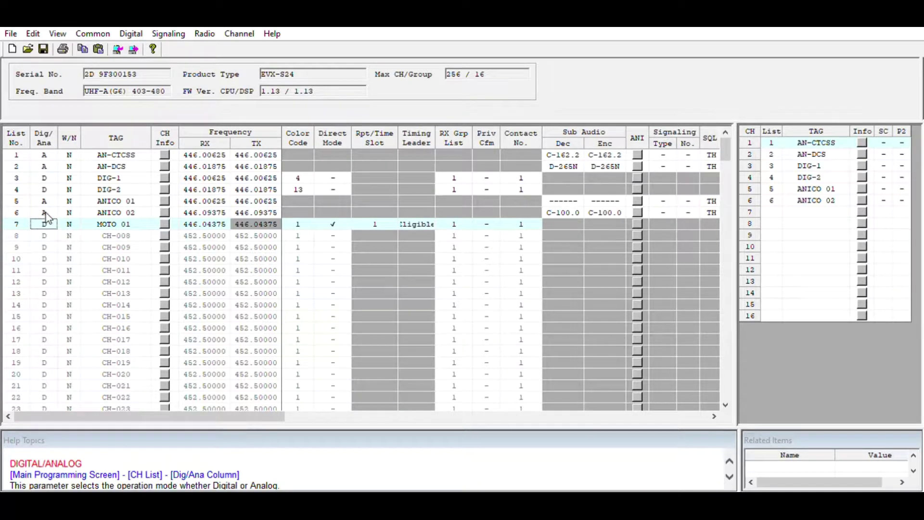
key(a)
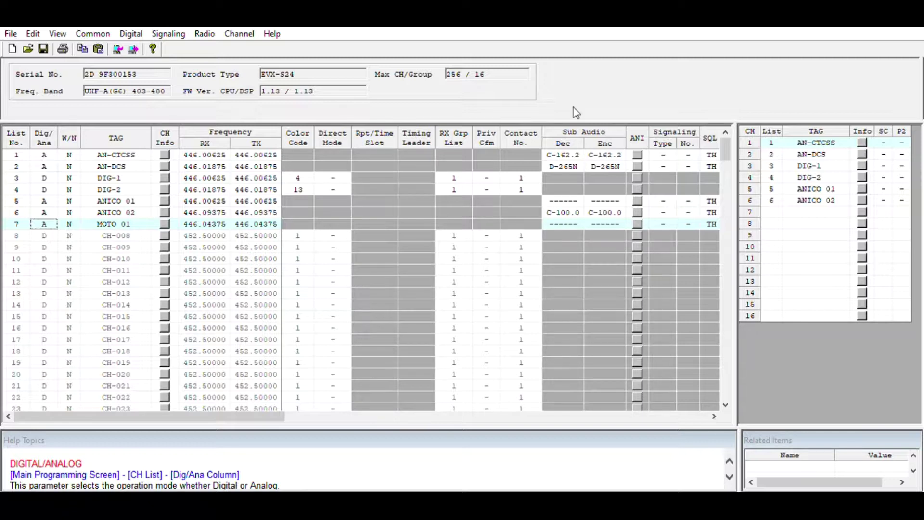
click(574, 223)
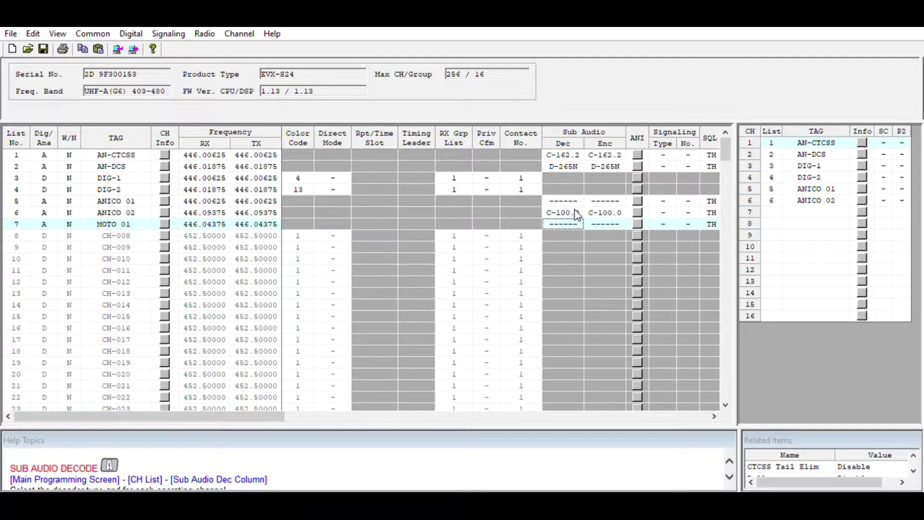
key(Down)
key(d)
key(minus)
text(67)
Step: Assign list channel 7 to CH 7 in the group list
click(780, 198)
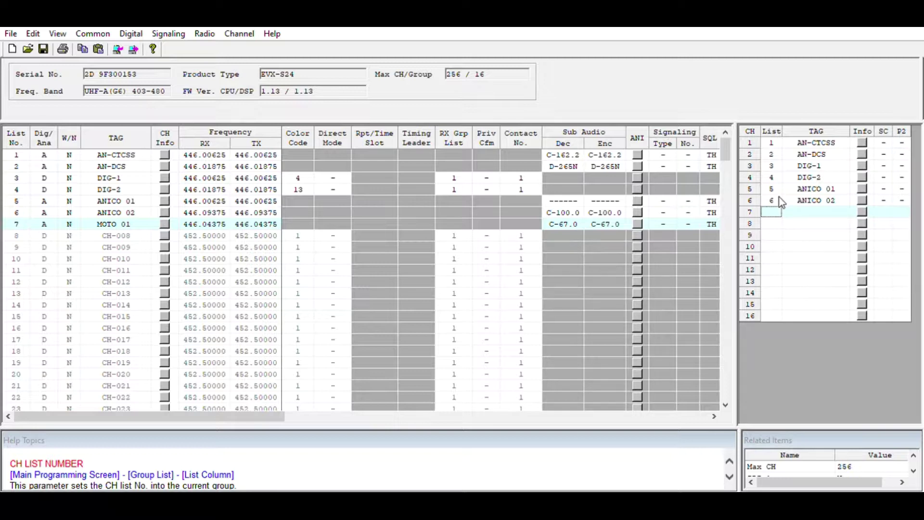
text(7)
key(Return)
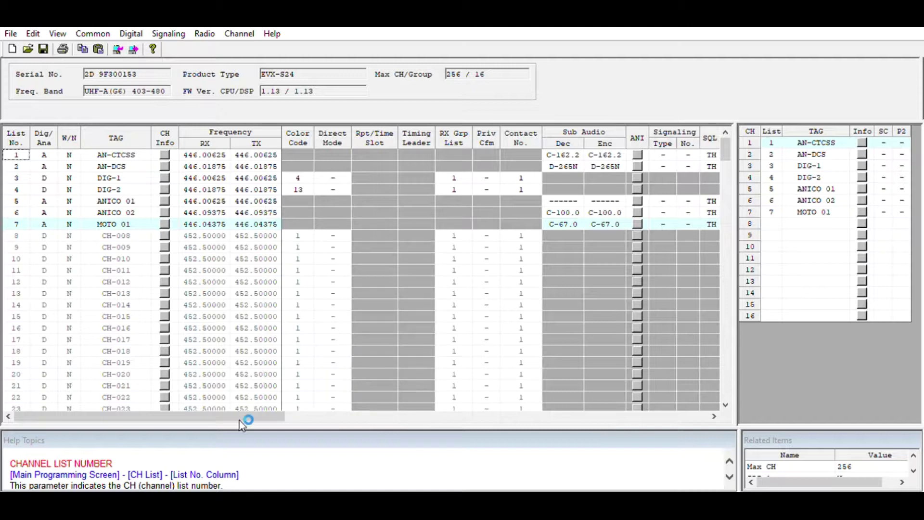
Step: Switch the MOTO 01 channel to digital again and turn off its Direct Mode
click(53, 215)
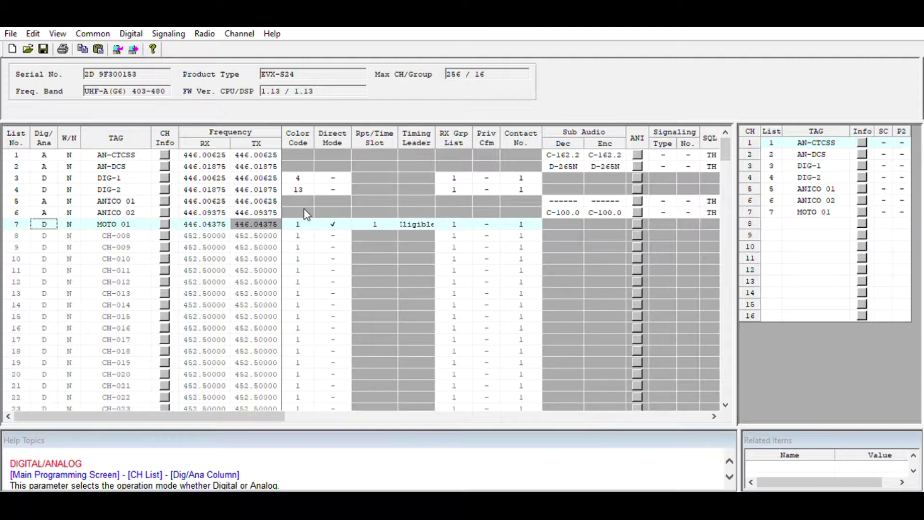
click(306, 223)
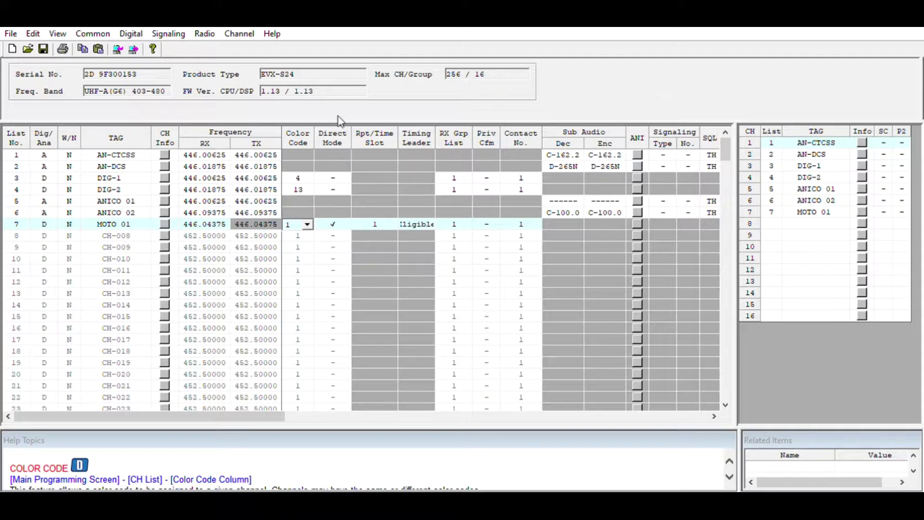
key(Tab)
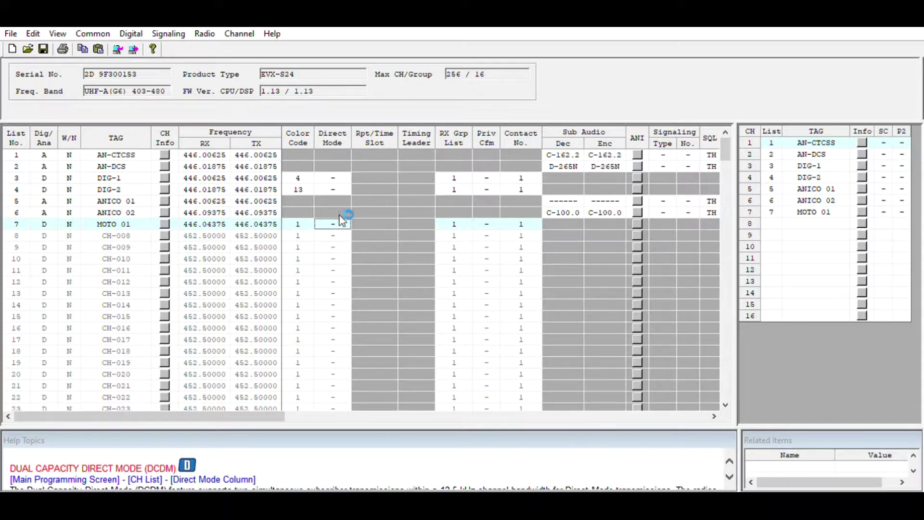
click(380, 211)
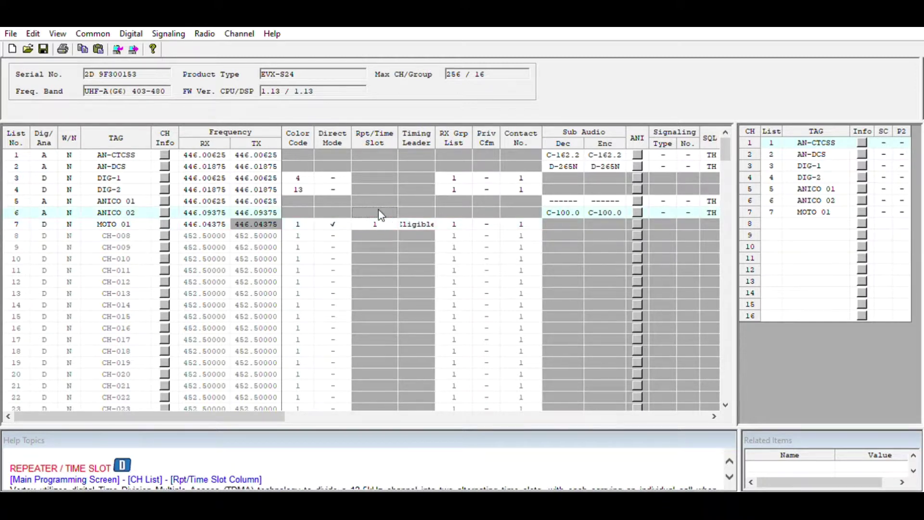
key(Down)
text(2)
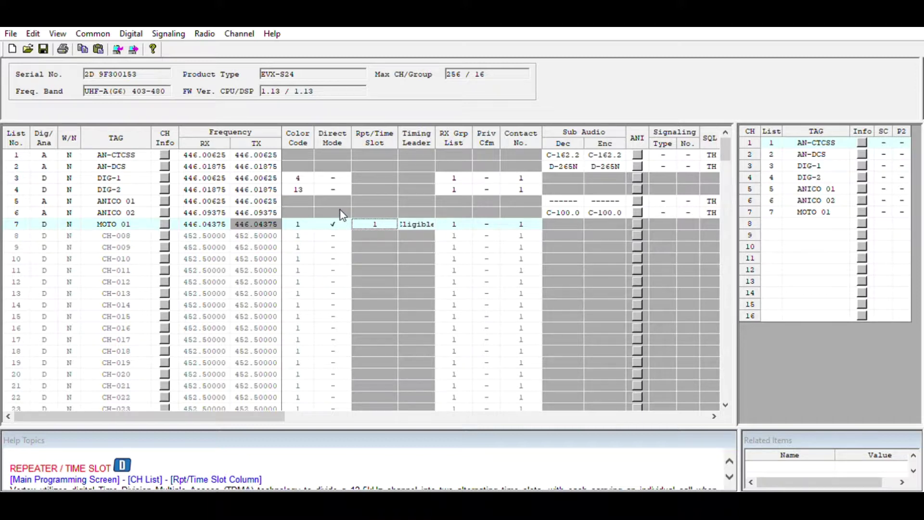
key(Left)
key(space)
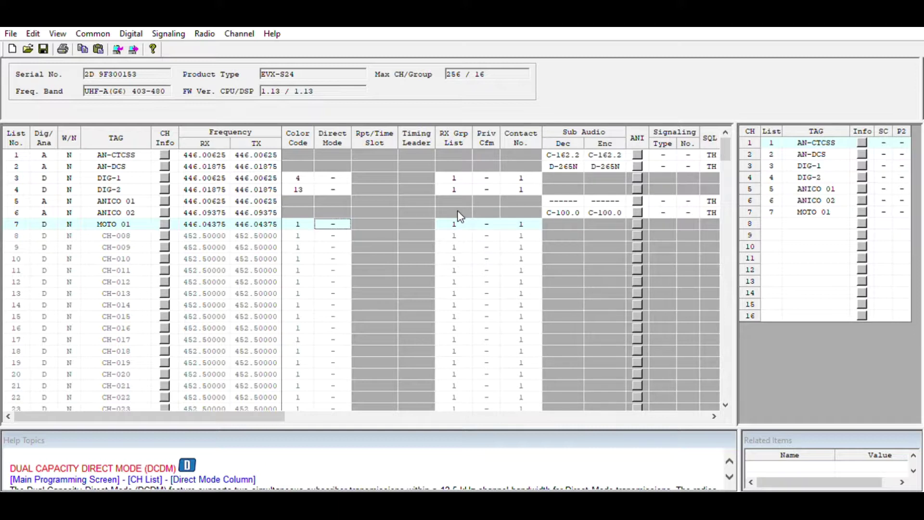
Step: Examine the RX group list and sub audio fields of MOTO 01 and the squelch level of ANICO 02
click(459, 222)
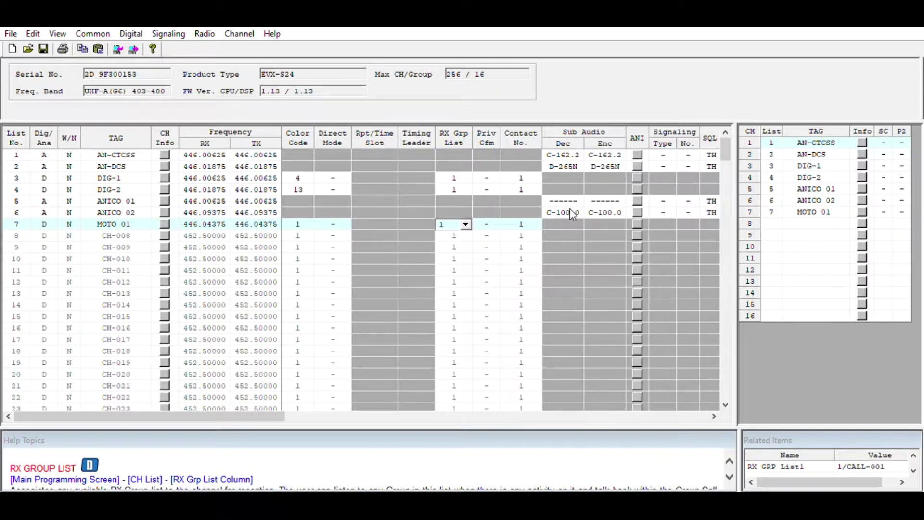
click(568, 223)
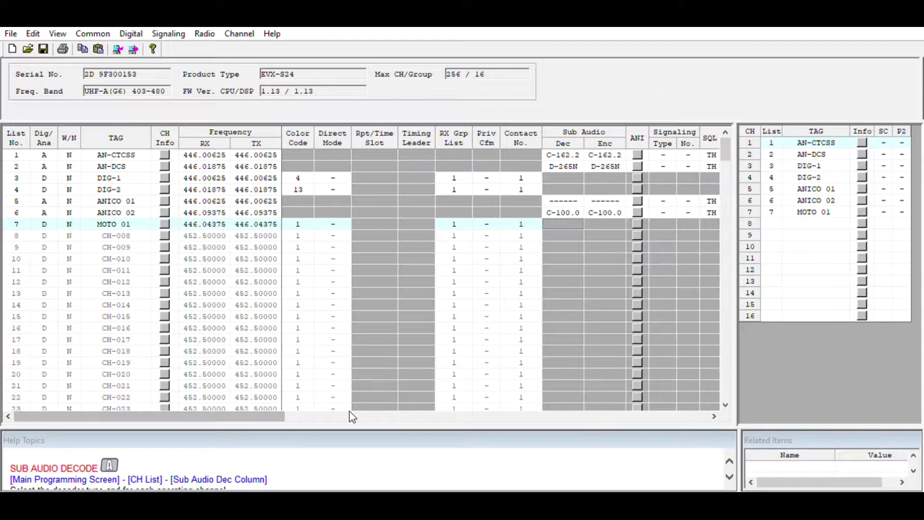
drag(272, 410, 684, 387)
drag(585, 404, 397, 422)
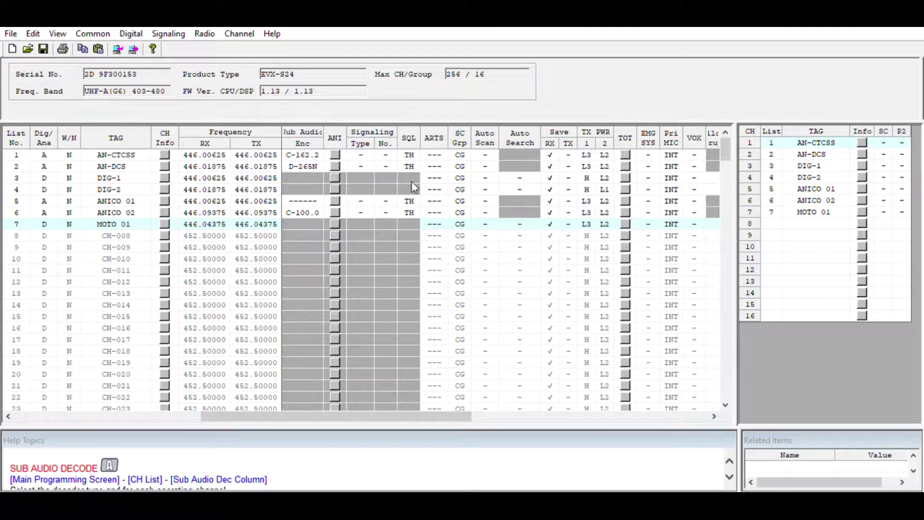
click(410, 212)
click(410, 211)
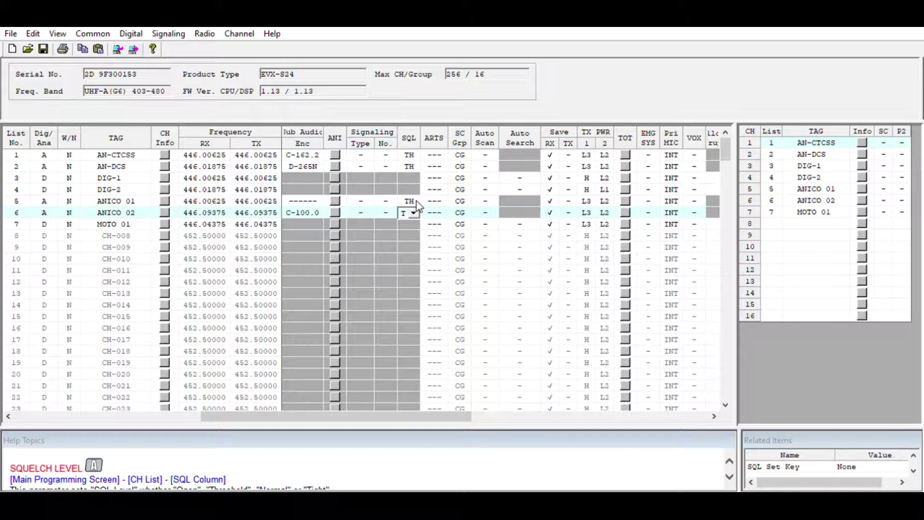
key(Tab)
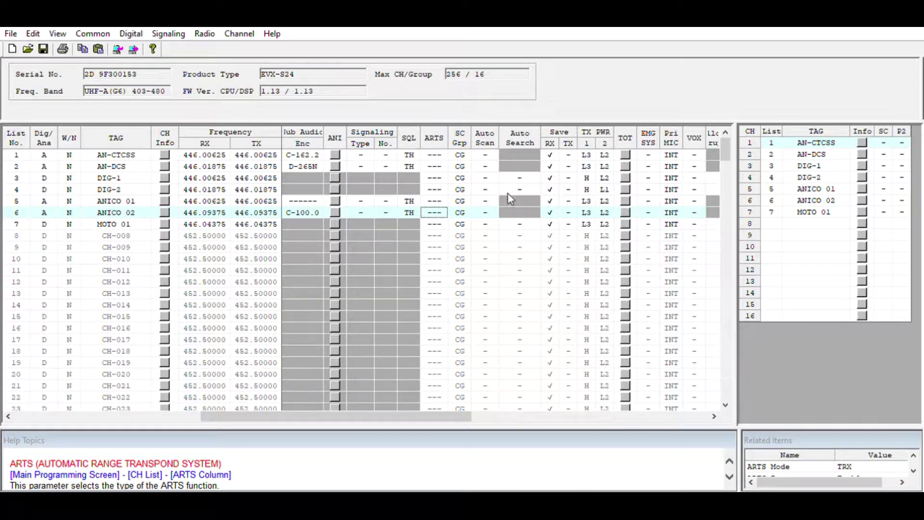
Step: Set the AN-CTCSS channel's transmit power 1 to L2 and transmit power 2 to L1
drag(443, 407, 493, 404)
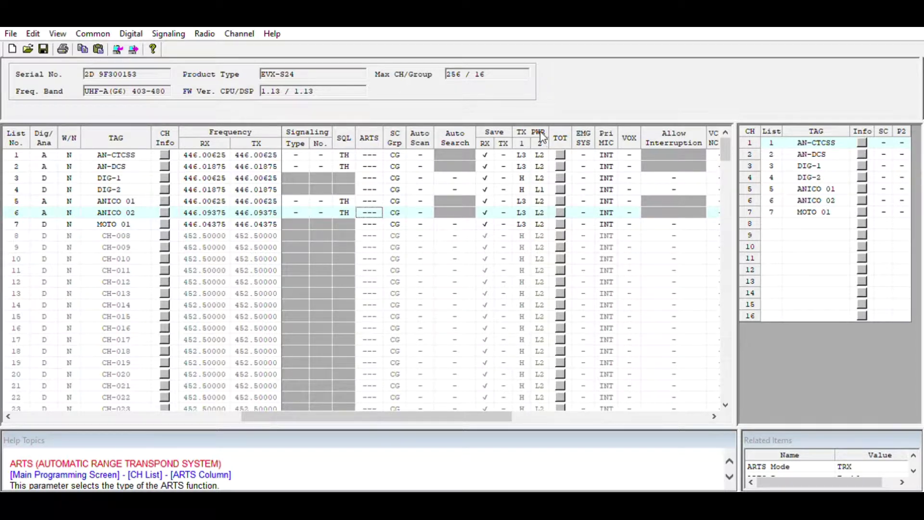
click(524, 153)
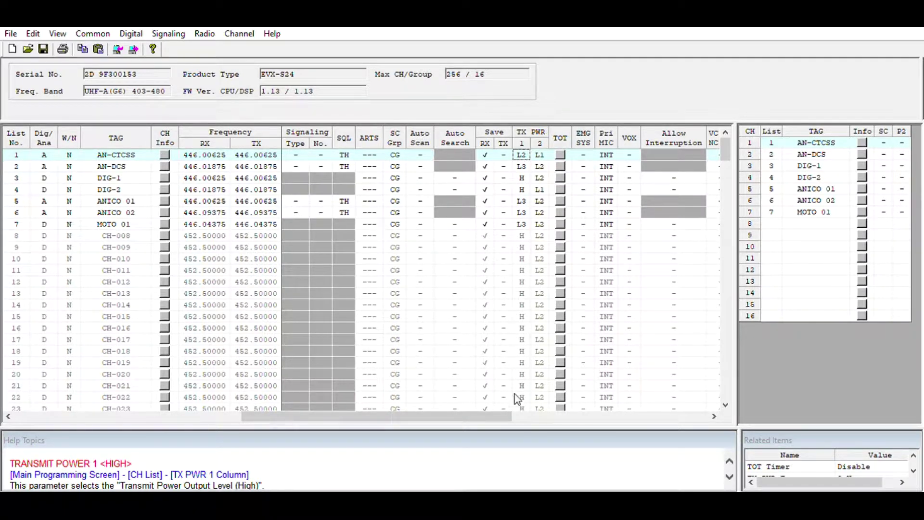
Step: Review the VOX setting of the AN-CTCSS channel and the remaining columns of the channel list
drag(494, 406, 655, 409)
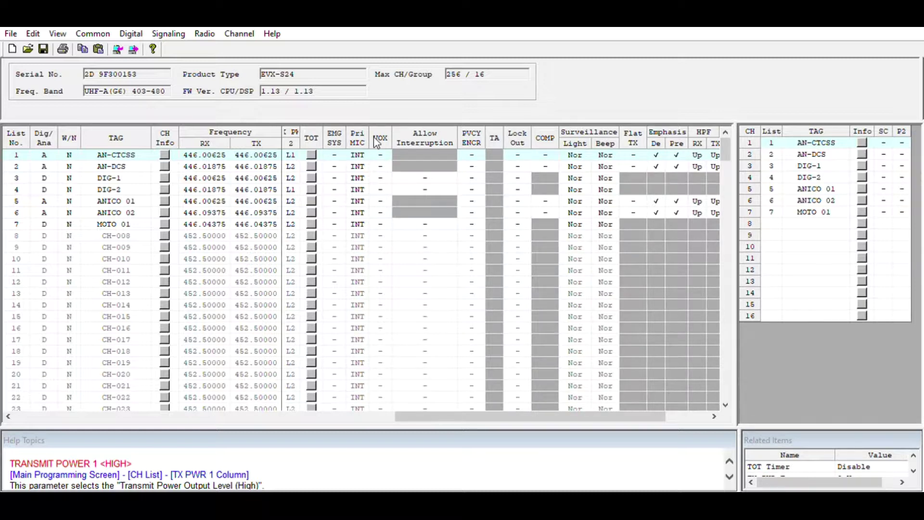
click(383, 145)
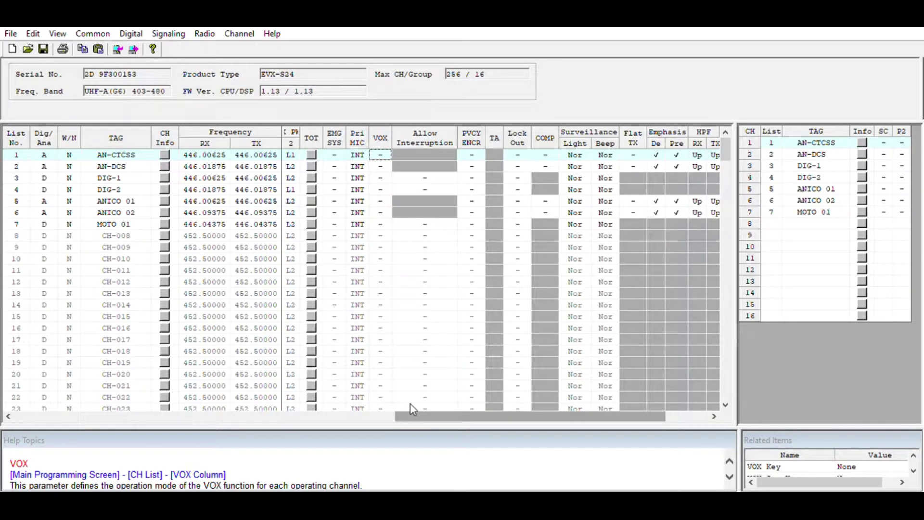
drag(481, 417, 524, 417)
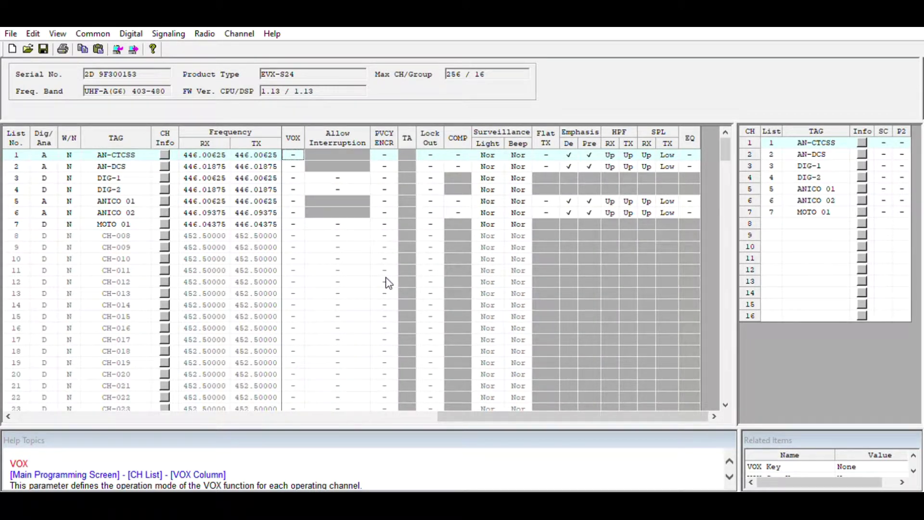
drag(486, 416, 133, 398)
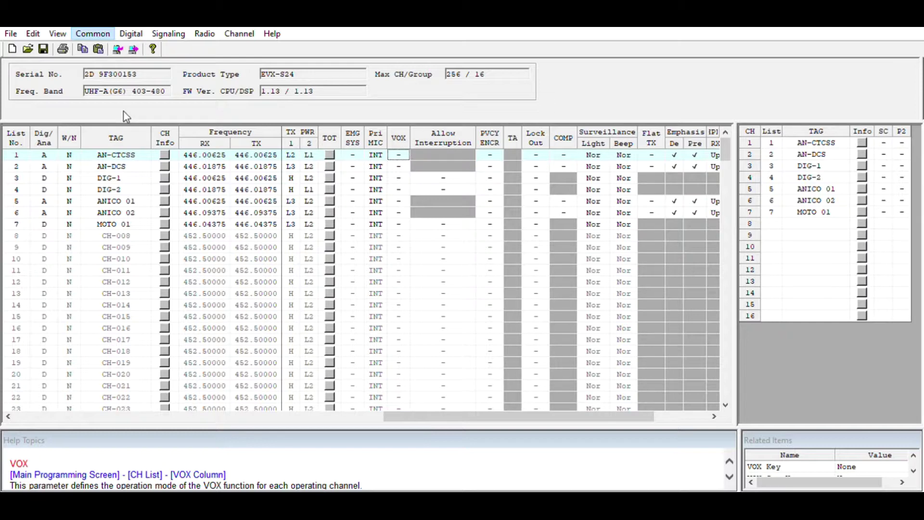
click(124, 159)
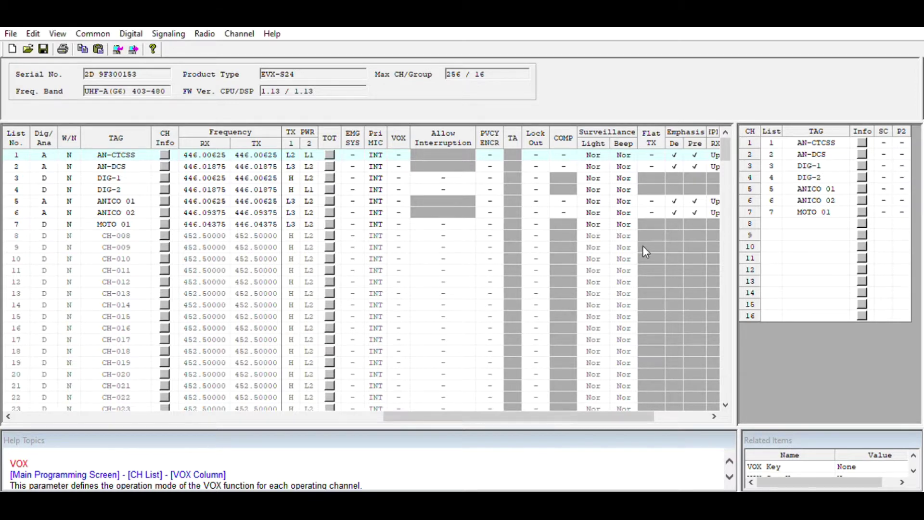
drag(408, 413, 48, 390)
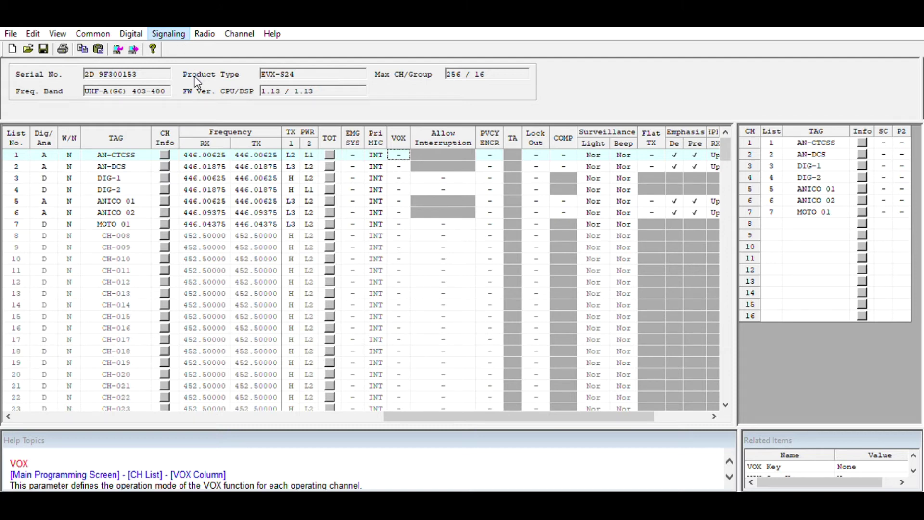
key(Left)
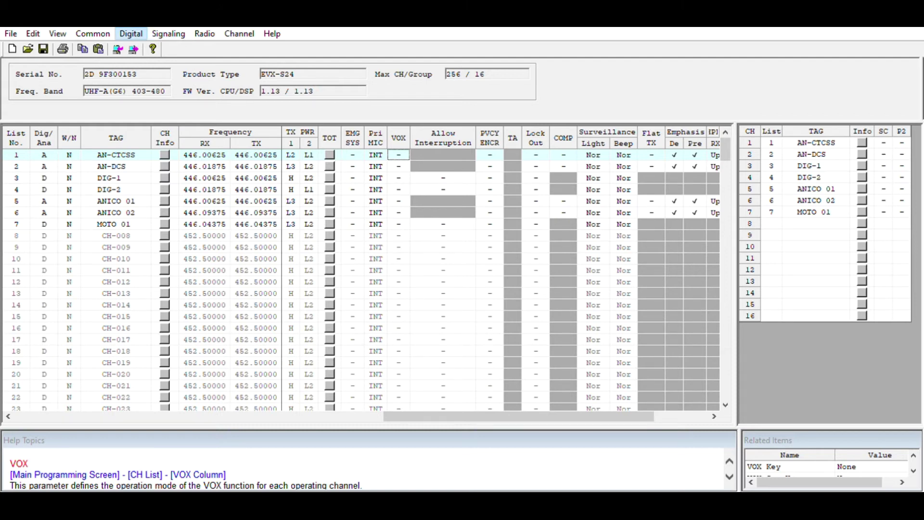
key(Left)
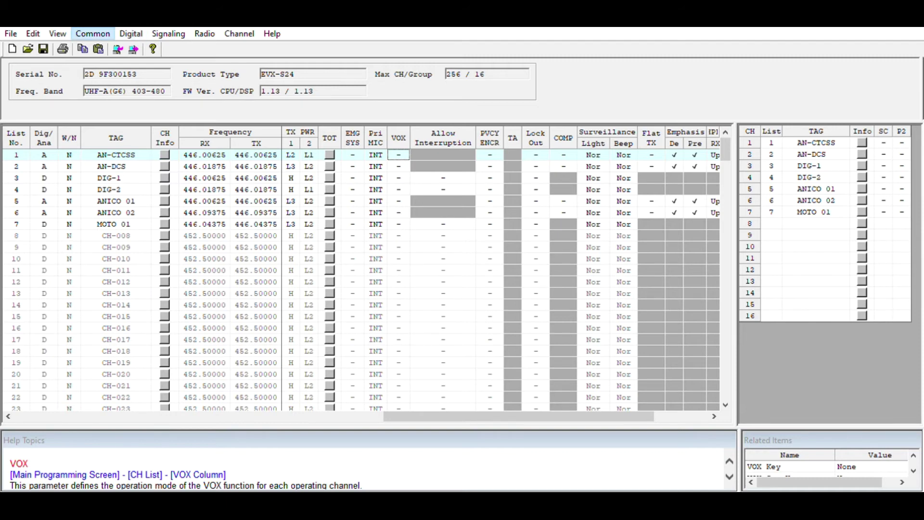
key(Left)
key(Left)
key(Left)
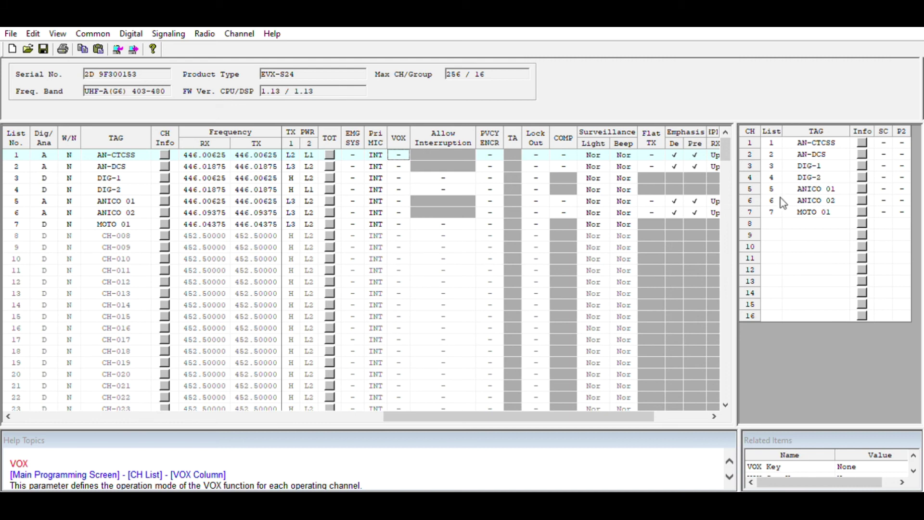
Step: Set the MOTO 01 channel back to analog mode
double_click(53, 223)
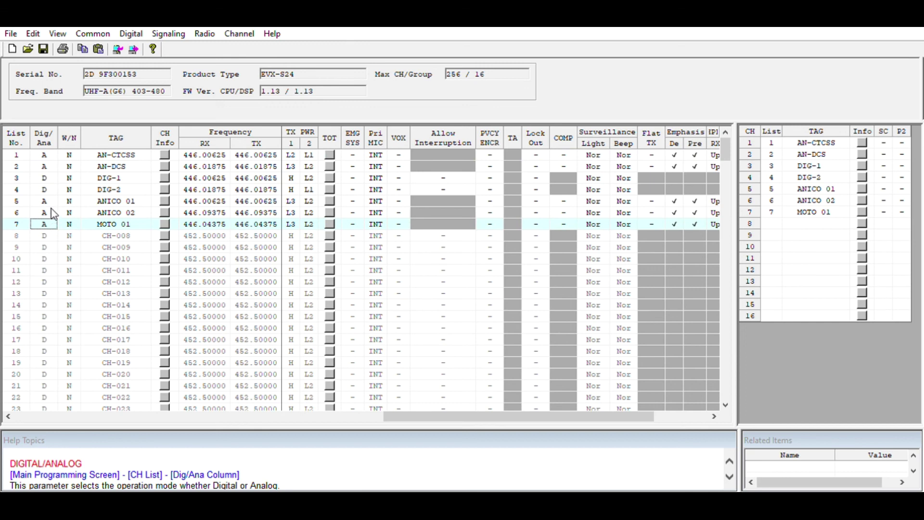